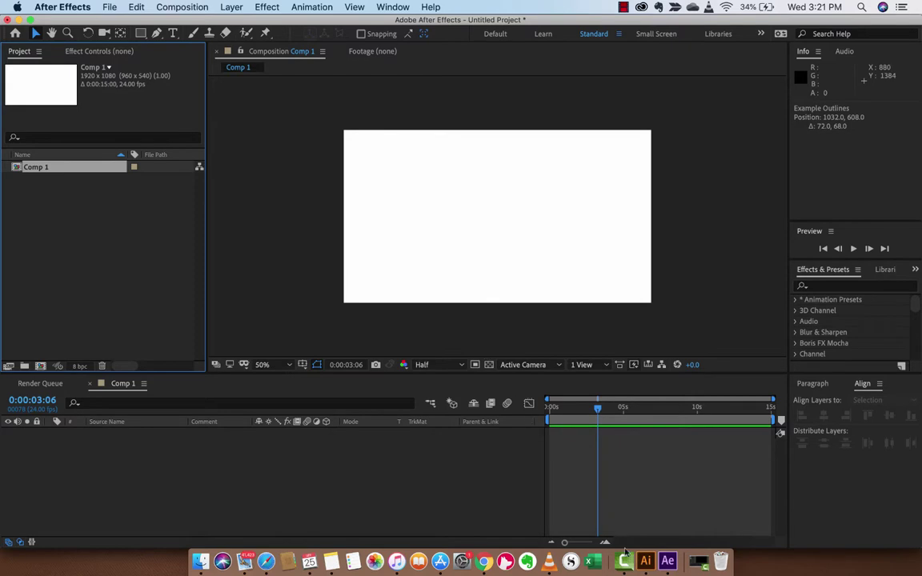
# Step: Switch to Illustrator to view Example.ai's closed, curvy outline path with its 16 px stroke
pyautogui.click(645, 562)
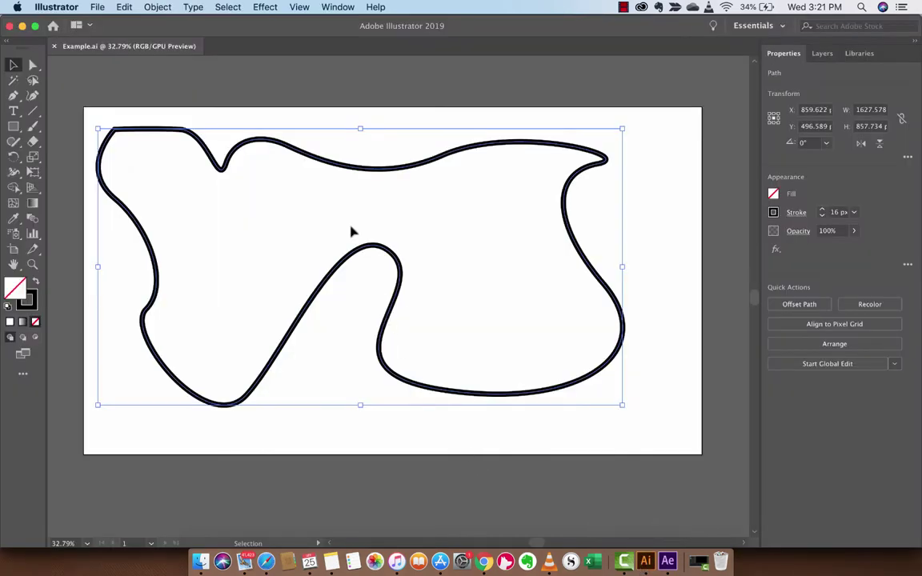
pyautogui.press('super+Tab')
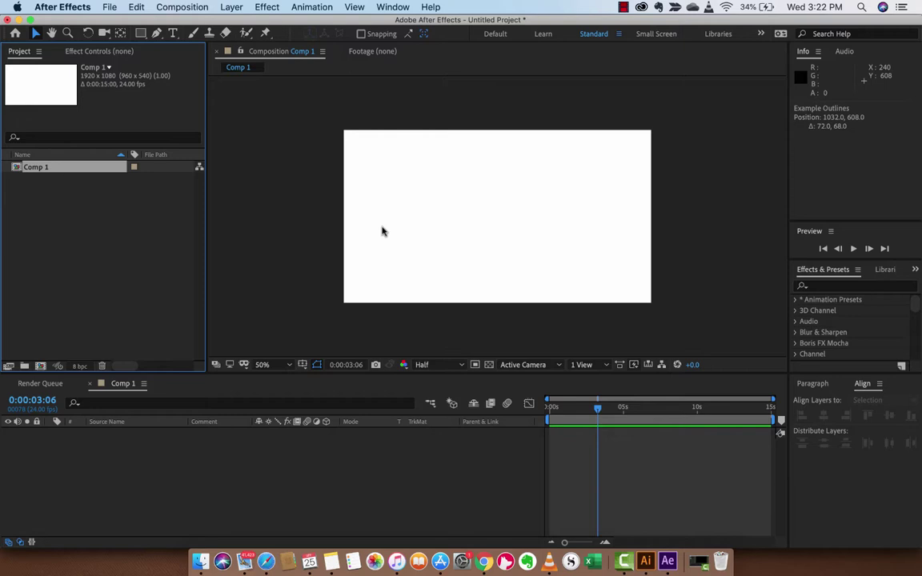
pyautogui.click(645, 561)
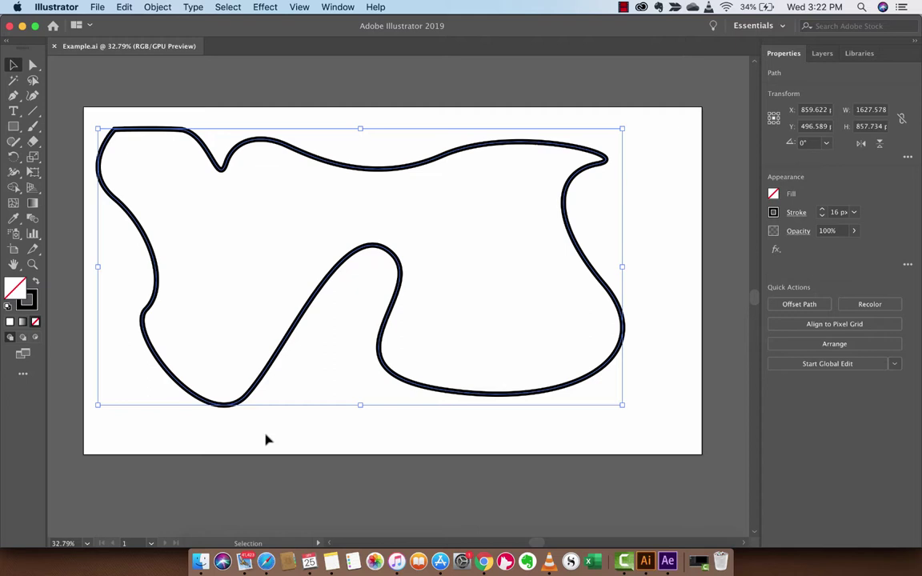
# Step: Drag Example.ai from the Teaching folder in Finder into the After Effects Project panel
pyautogui.click(200, 563)
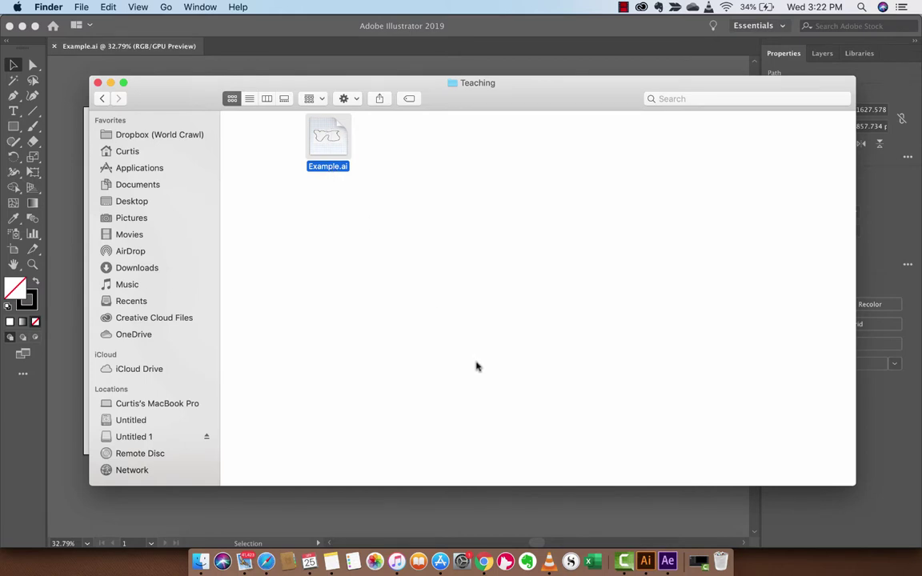
pyautogui.click(668, 562)
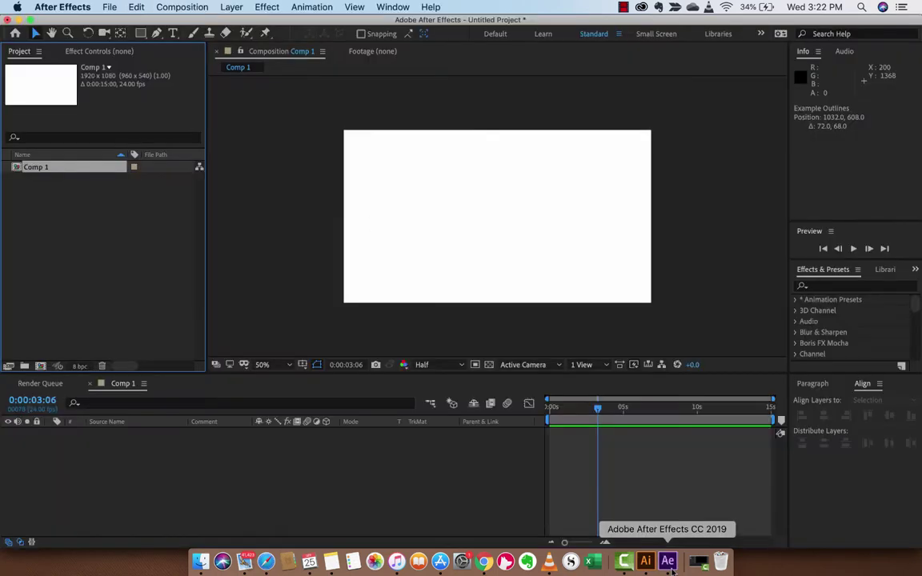
pyautogui.press('super+Tab')
pyautogui.moveTo(324, 146); pyautogui.dragTo(78, 225)
pyautogui.press('super+Tab')
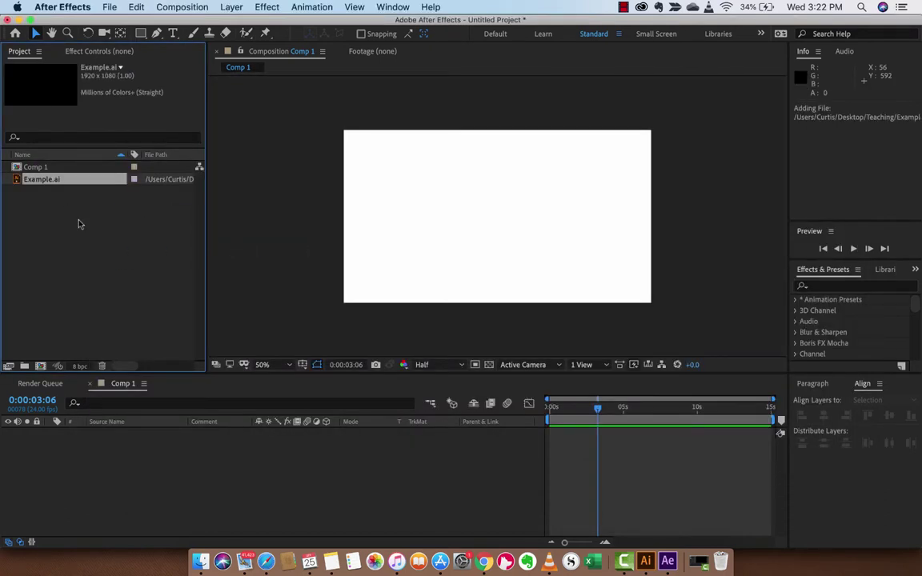
# Step: Create Comp 2 from the HDTV 1080 24 preset (1920×1080, 24 fps, 15 s), cancelling a second comp
pyautogui.click(173, 7)
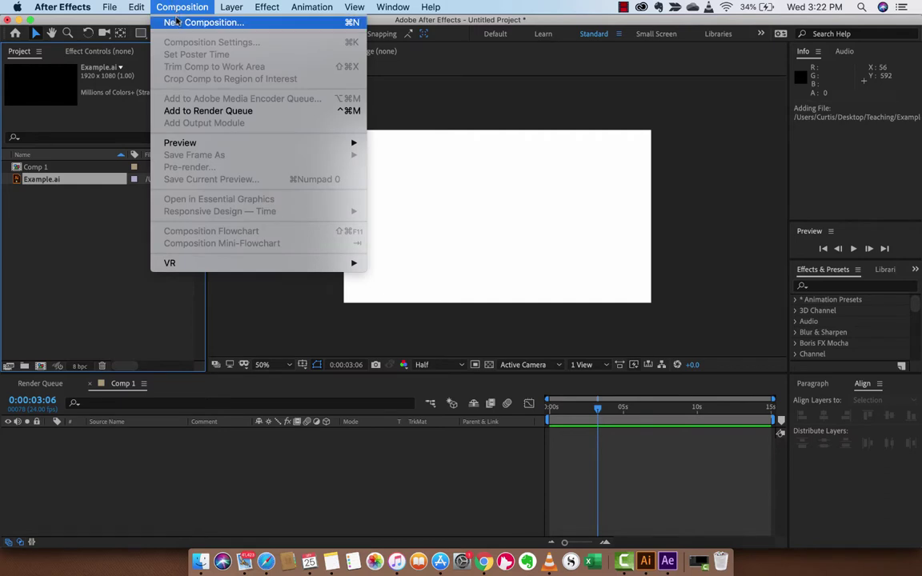
pyautogui.click(177, 22)
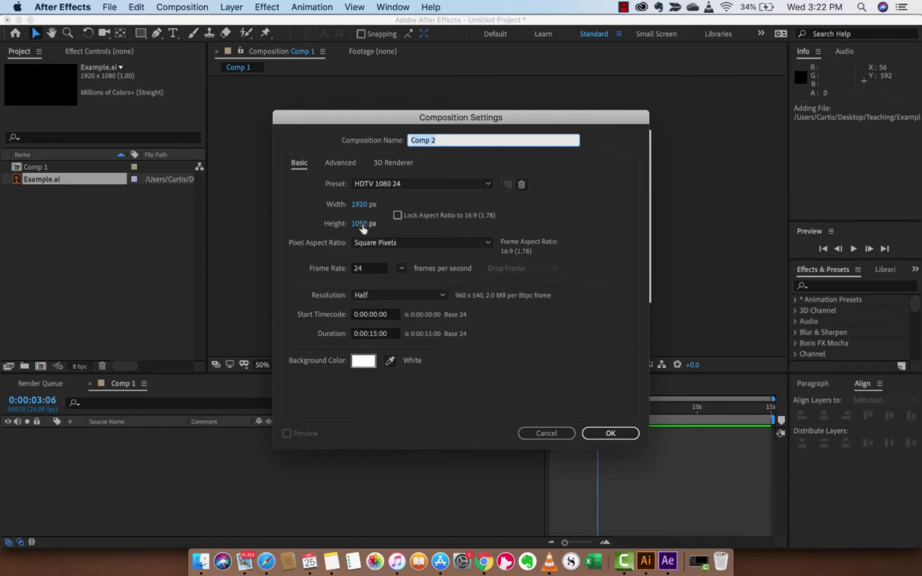
pyautogui.click(610, 433)
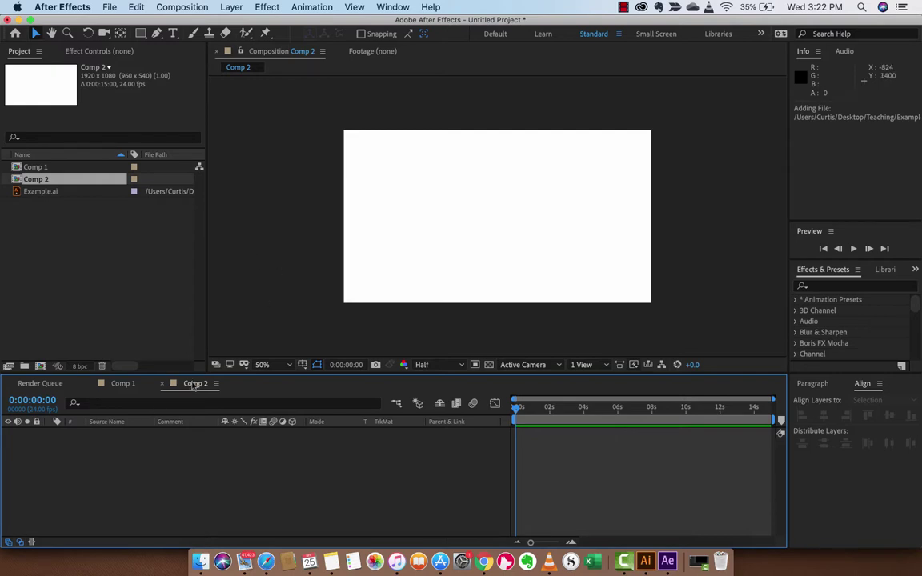
pyautogui.click(183, 7)
pyautogui.click(202, 80)
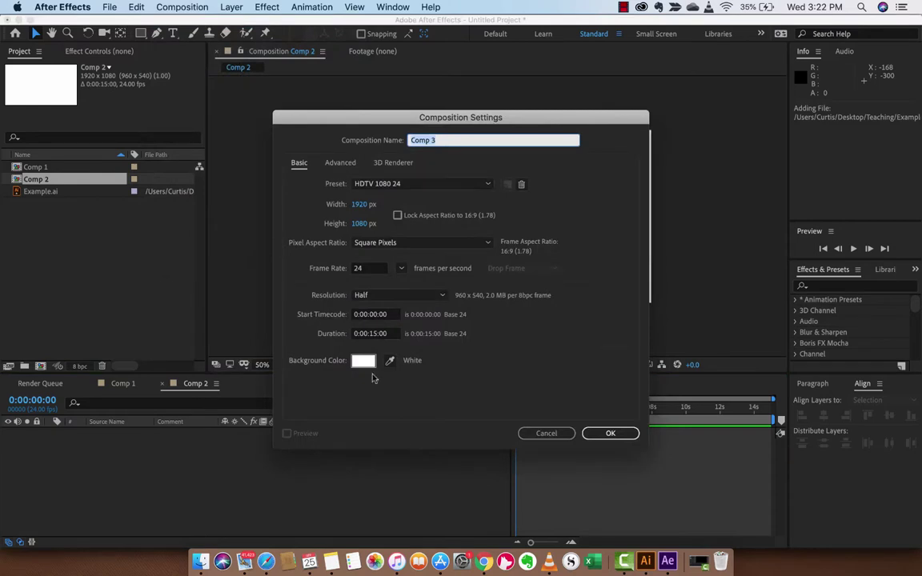
pyautogui.click(547, 433)
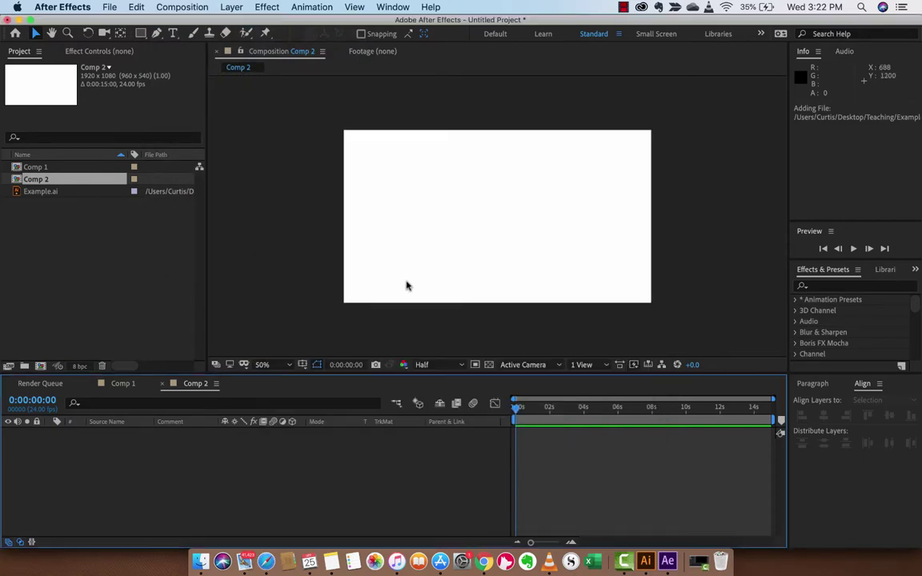
pyautogui.click(48, 195)
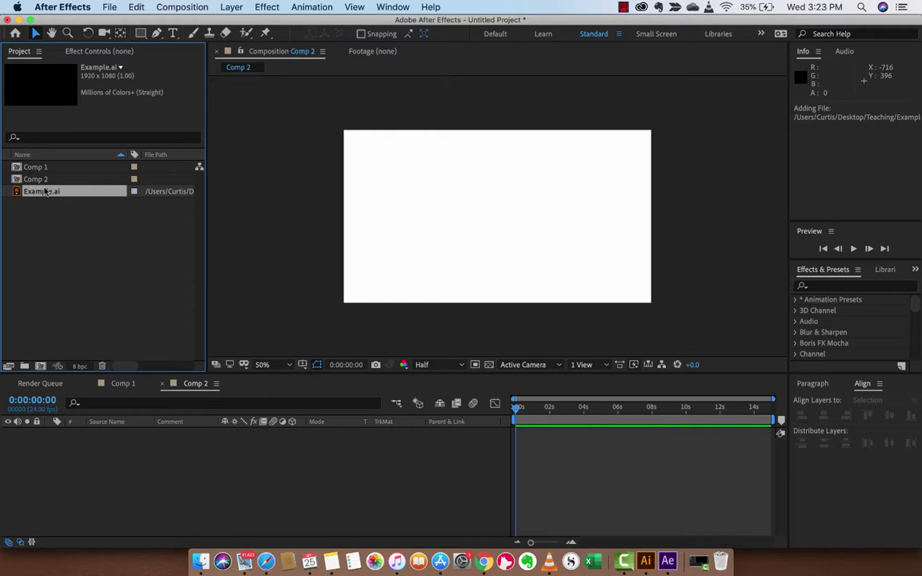
# Step: Drop Example.ai into Comp 2 as layer 1 and expand its Transform properties
pyautogui.moveTo(46, 192); pyautogui.dragTo(498, 215)
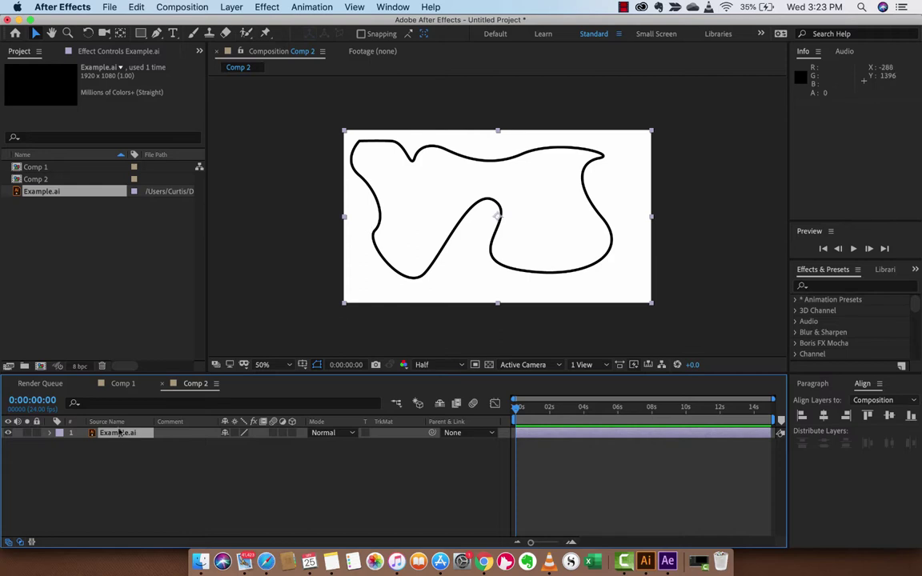
pyautogui.click(118, 432)
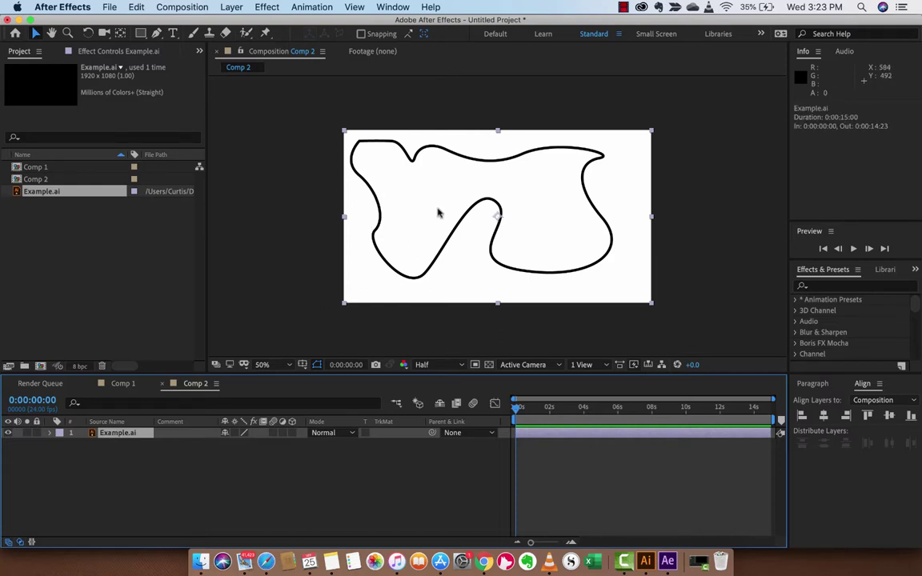
pyautogui.moveTo(520, 410)
pyautogui.mouseDown()
pyautogui.moveTo(626, 408)
pyautogui.moveTo(515, 410)
pyautogui.mouseUp()
pyautogui.click(50, 434)
pyautogui.click(59, 445)
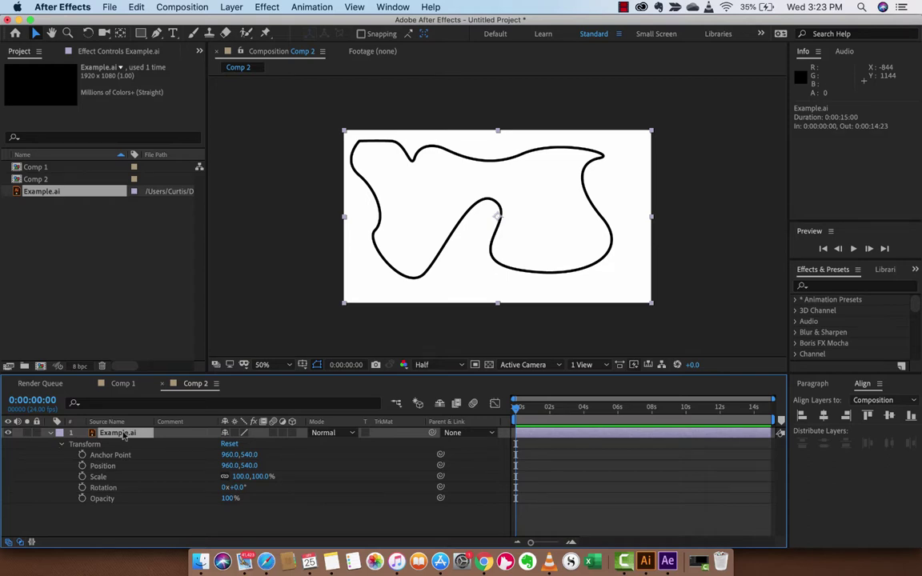
pyautogui.moveTo(393, 215)
pyautogui.mouseDown()
pyautogui.moveTo(446, 218)
pyautogui.moveTo(430, 204)
pyautogui.moveTo(476, 206)
pyautogui.moveTo(403, 212)
pyautogui.mouseUp()
pyautogui.press('super+z')
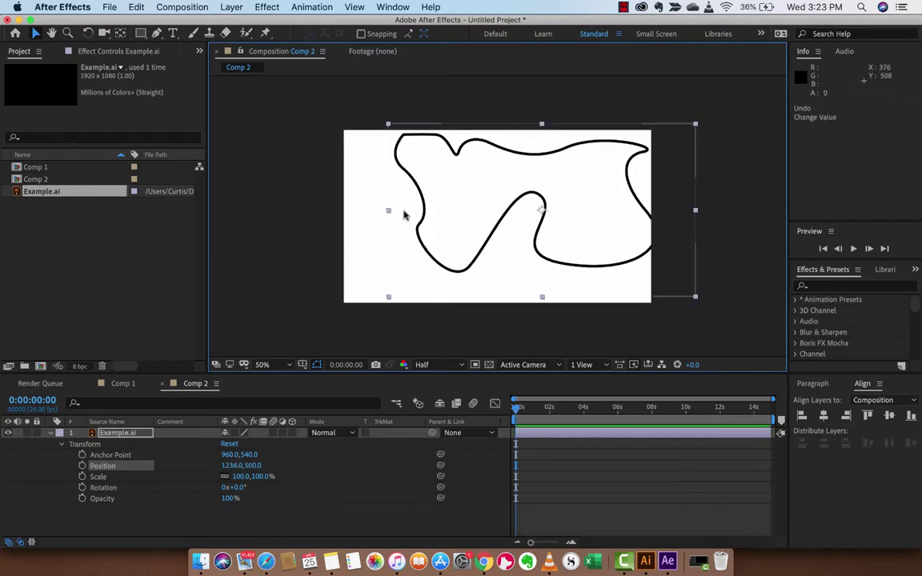
pyautogui.press('super+z')
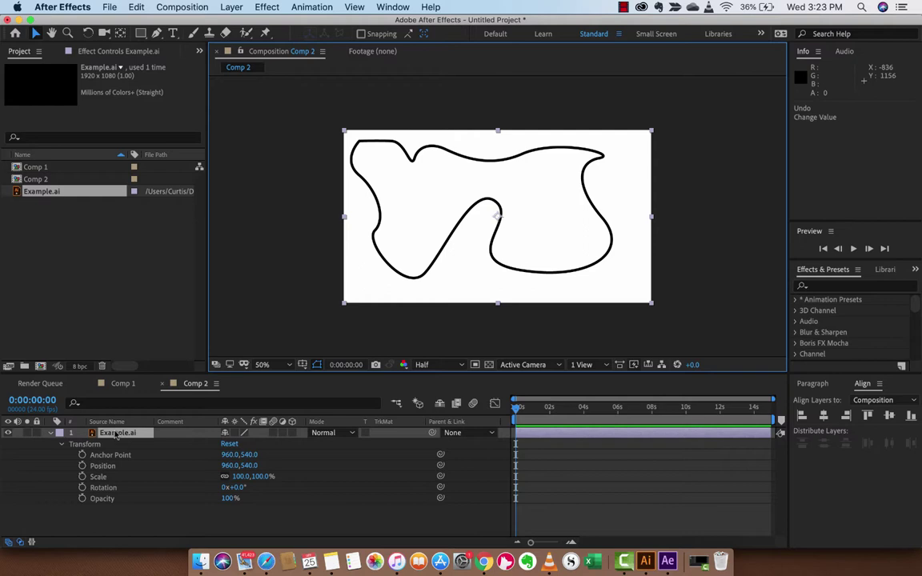
pyautogui.click(102, 466)
pyautogui.moveTo(228, 466); pyautogui.dragTo(315, 466)
pyautogui.press('super+z')
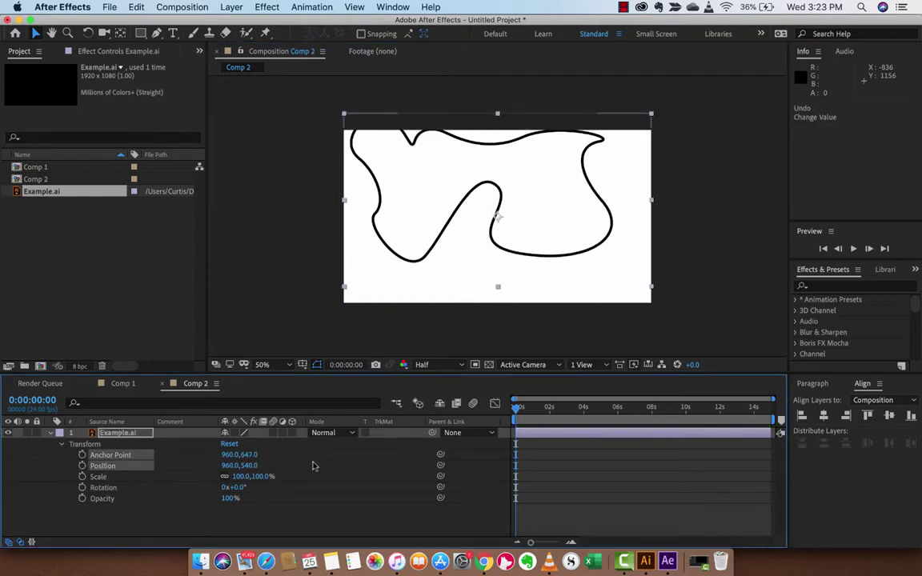
pyautogui.press('super+z')
pyautogui.click(118, 433)
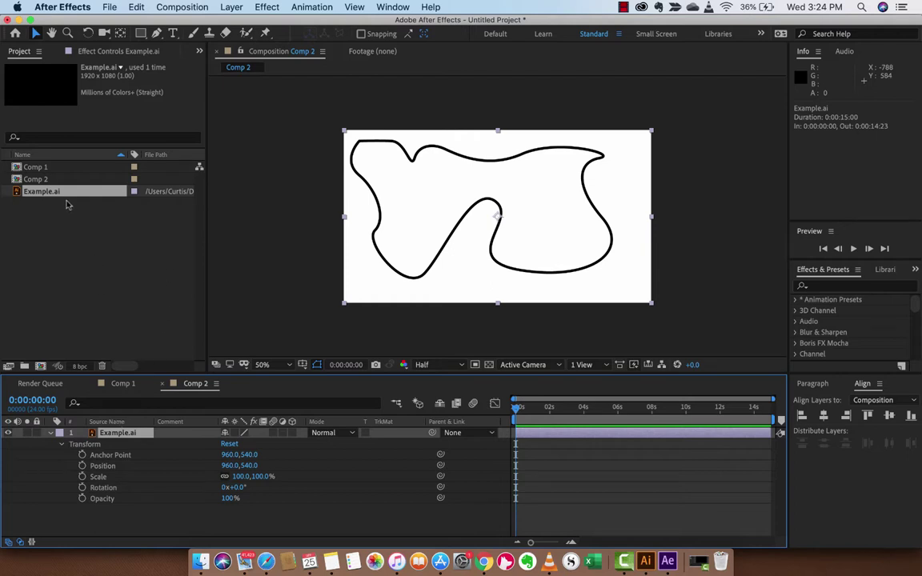
# Step: Convert Example.ai into the Example Outlines shape layer via Create Shapes from Vector Layer, viewing at 100%
pyautogui.click(51, 433)
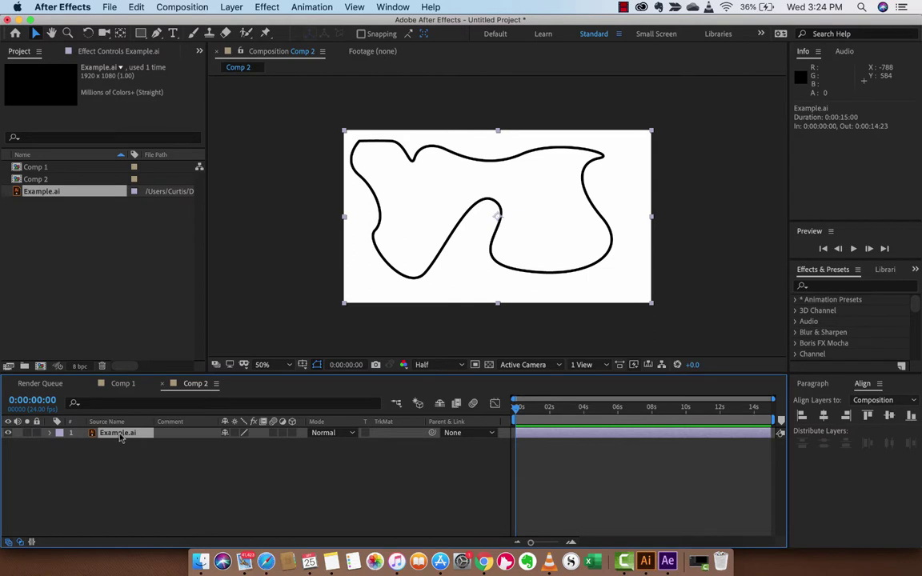
pyautogui.rightClick(121, 437)
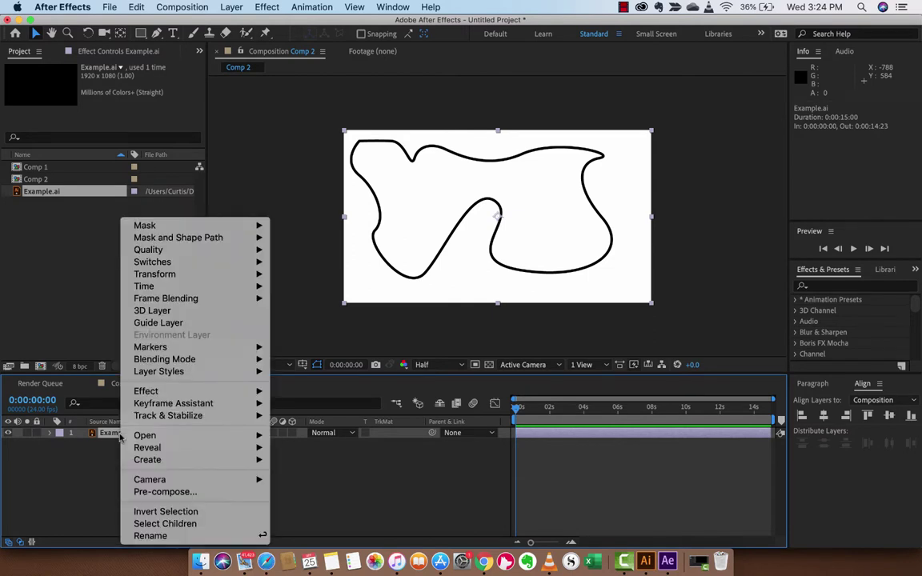
pyautogui.moveTo(152, 463)
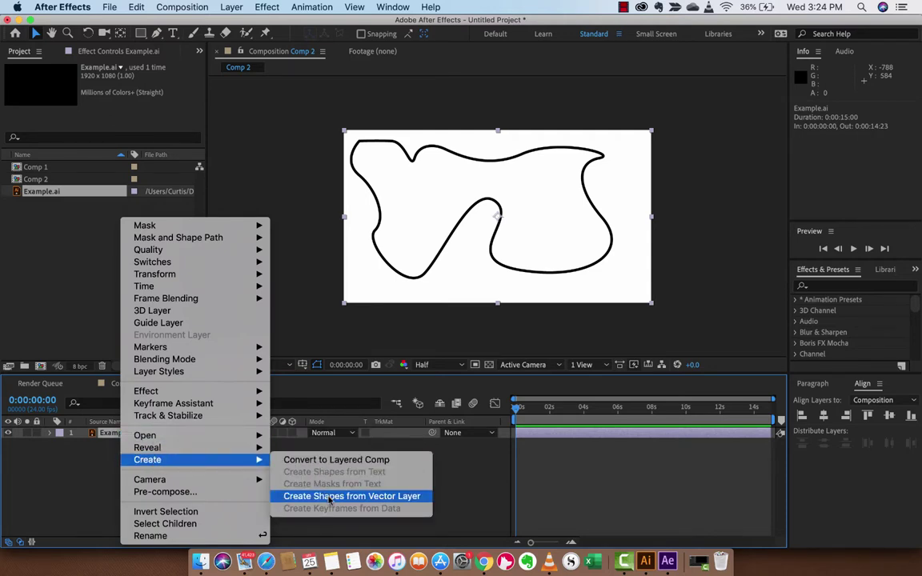
pyautogui.click(330, 498)
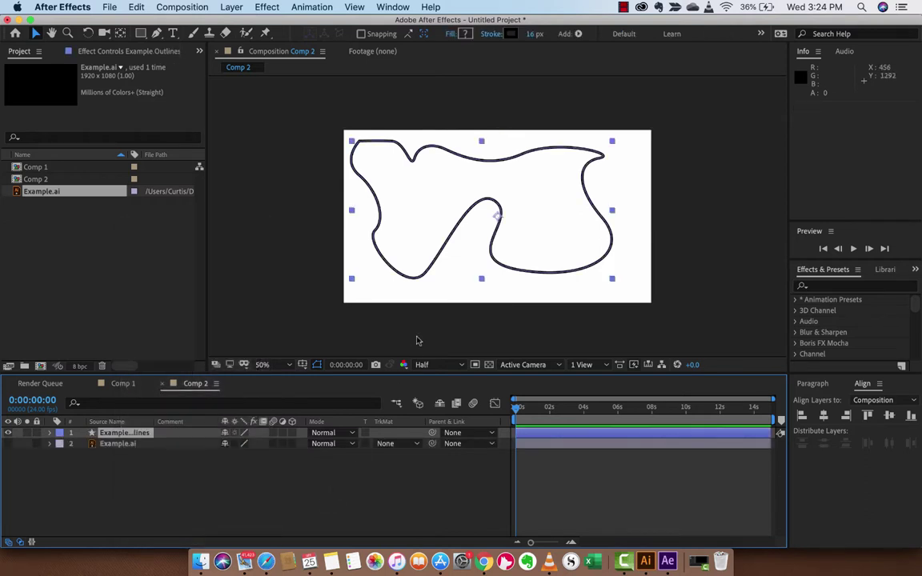
pyautogui.press('.')
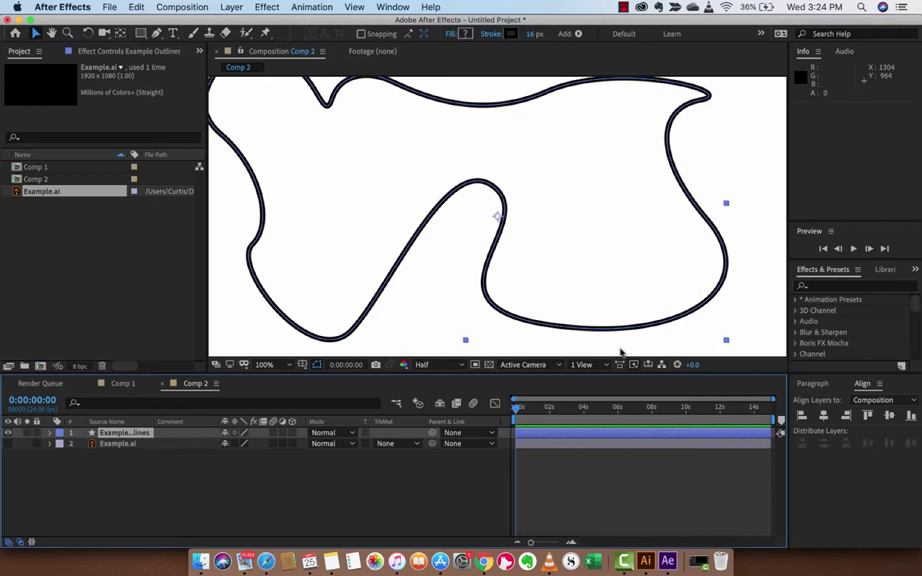
pyautogui.click(50, 433)
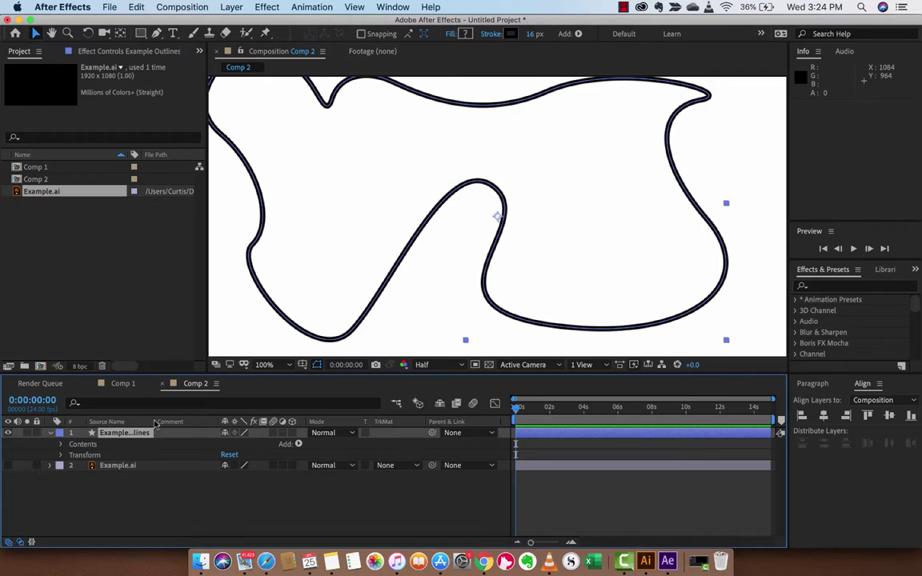
pyautogui.moveTo(159, 427); pyautogui.dragTo(183, 433)
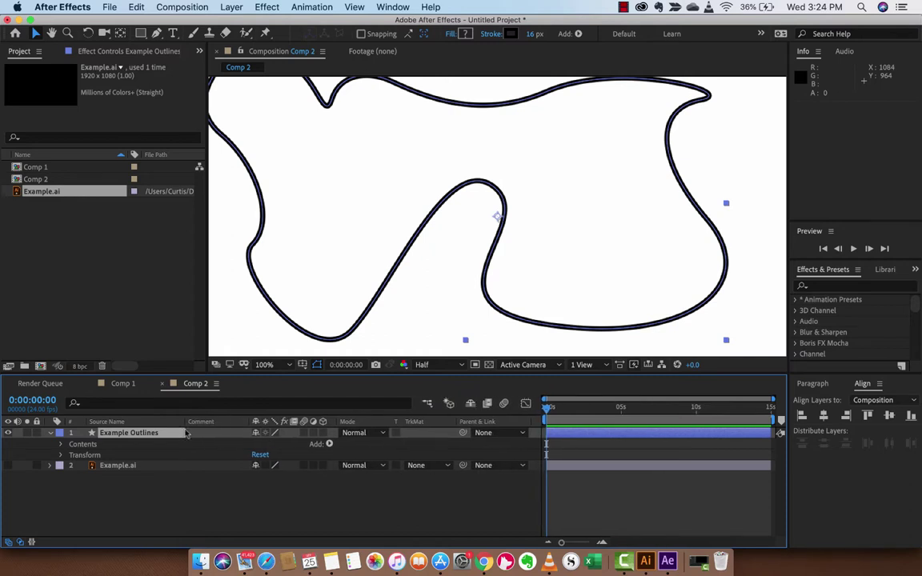
pyautogui.click(112, 469)
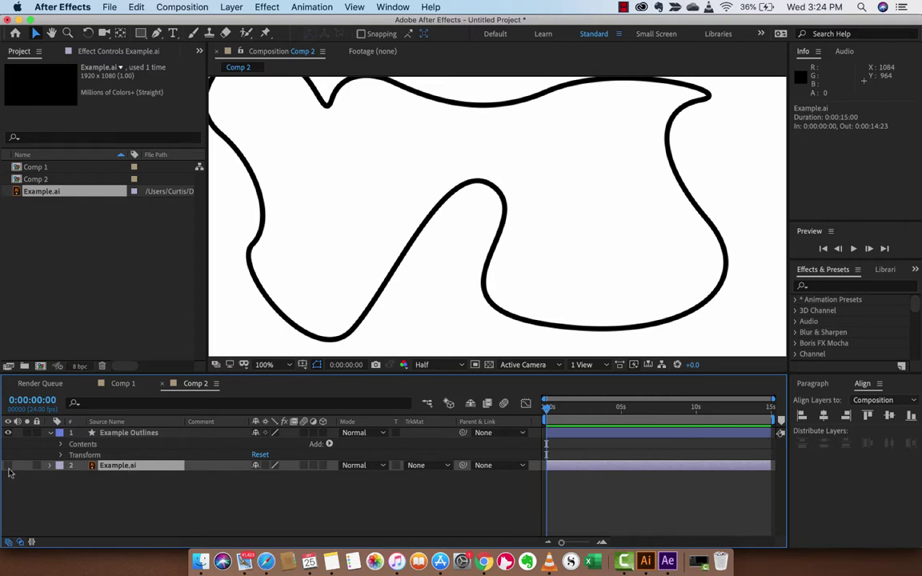
pyautogui.press('super+Up')
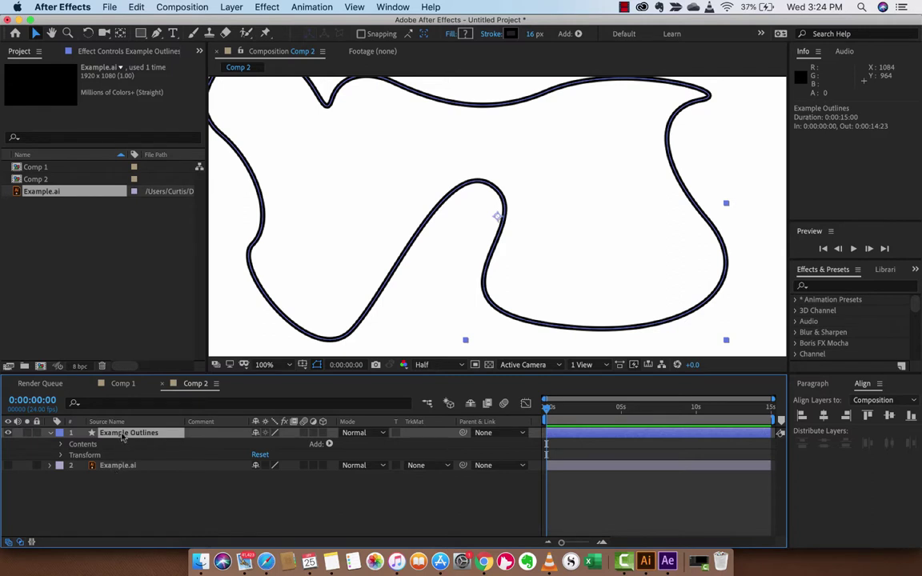
pyautogui.press(',')
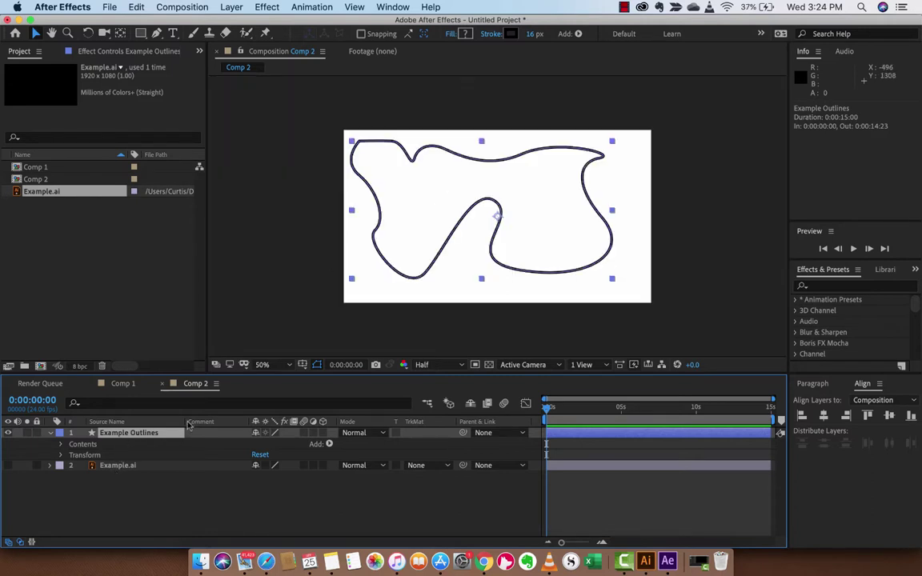
pyautogui.press('F2')
pyautogui.click(386, 230)
pyautogui.press('.')
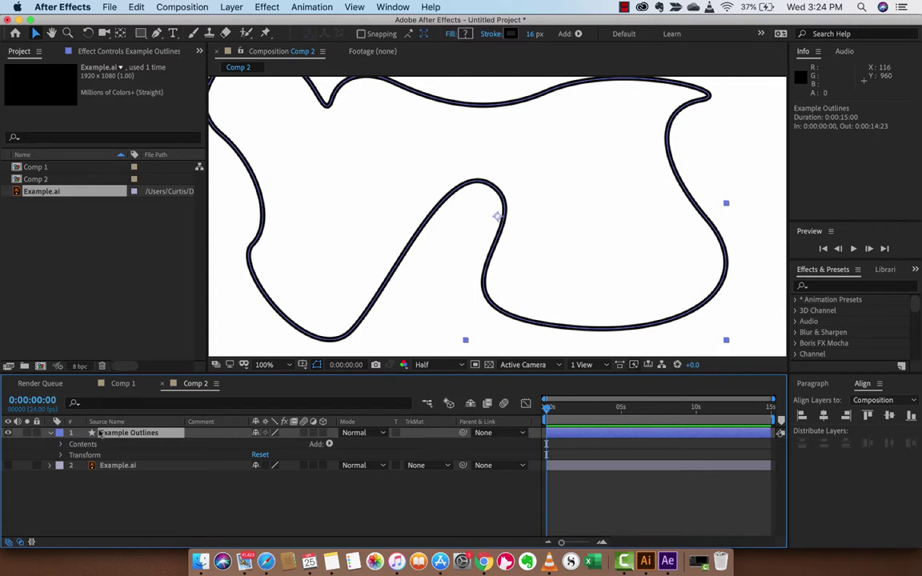
# Step: Expand Contents and Group 1 of Example Outlines and select Path 1
pyautogui.click(61, 444)
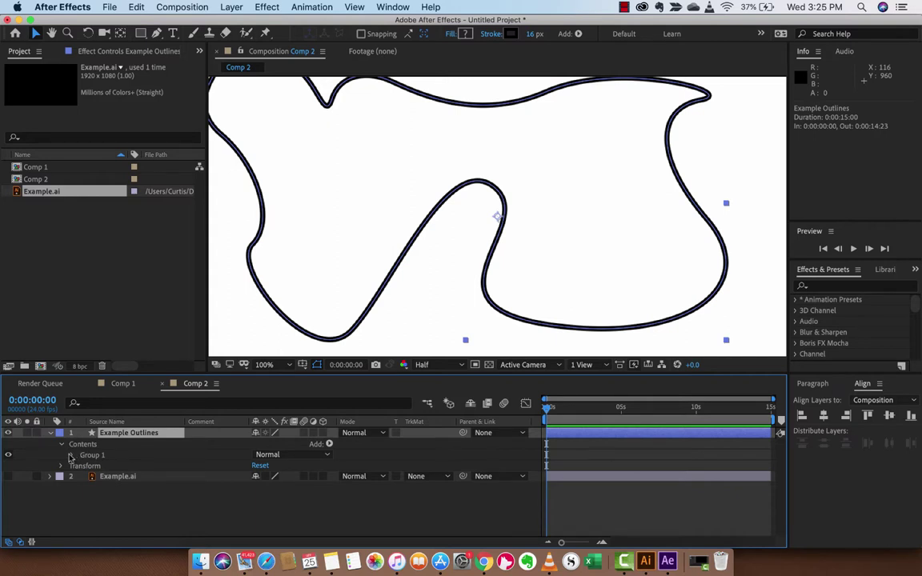
pyautogui.click(72, 455)
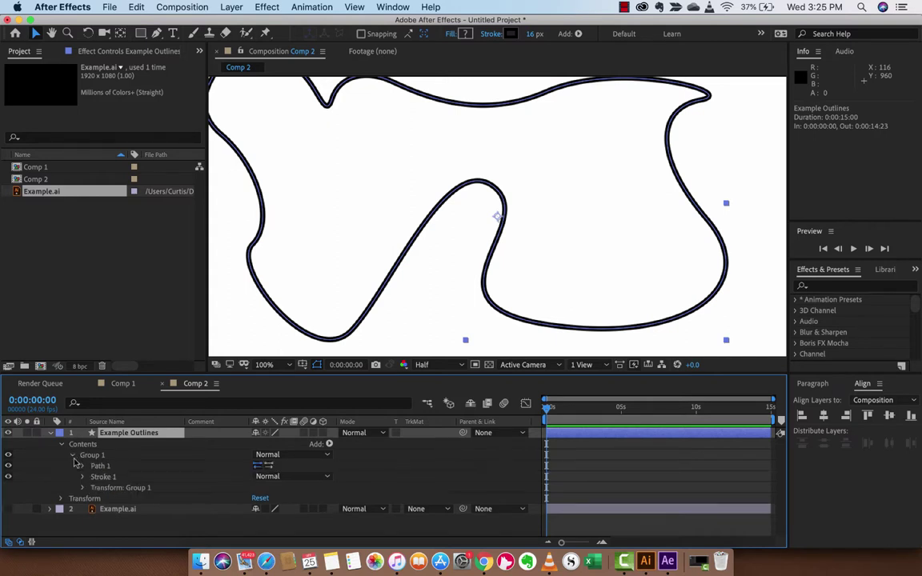
pyautogui.click(100, 467)
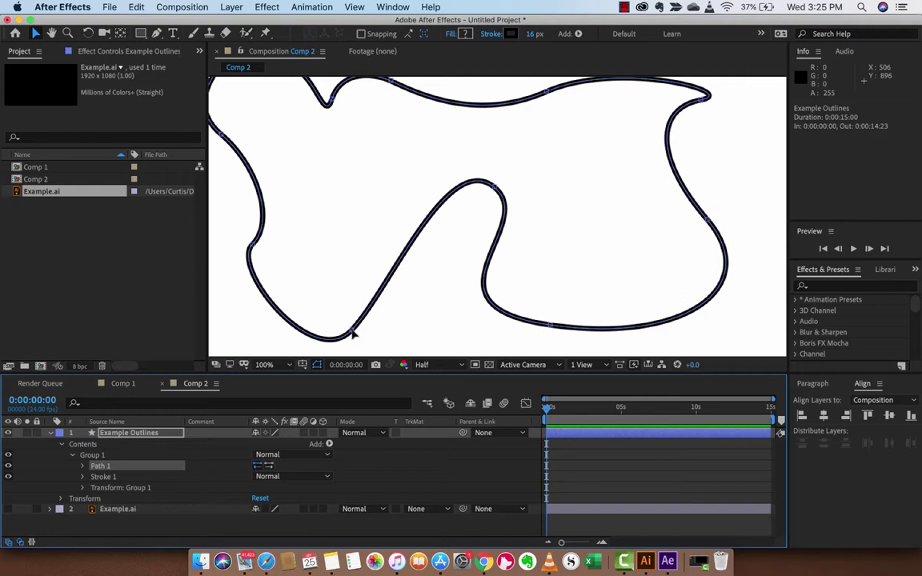
# Step: Drag the inner top bend's Bezier handle horizontal, after undoing a trial bend, and return to 0:00:00:00
pyautogui.click(352, 332)
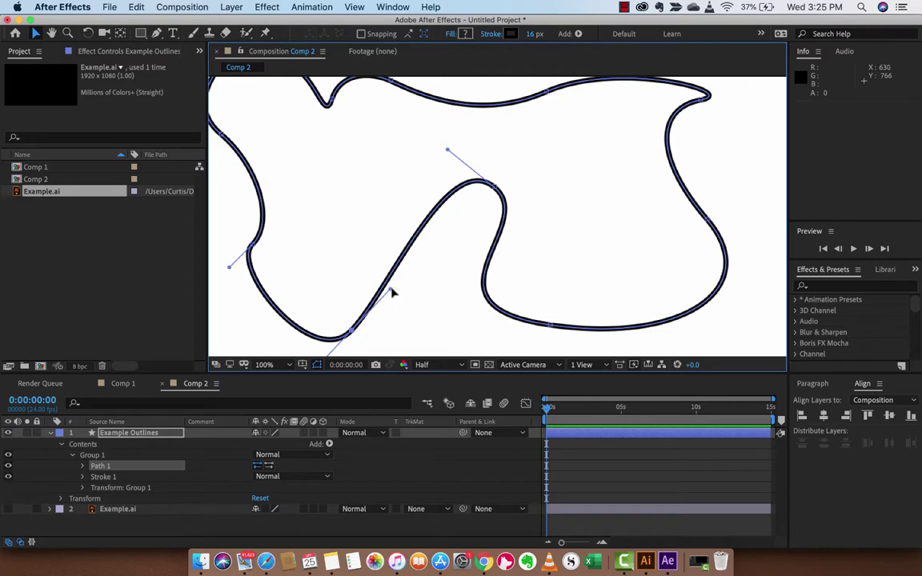
pyautogui.moveTo(392, 293); pyautogui.dragTo(418, 338)
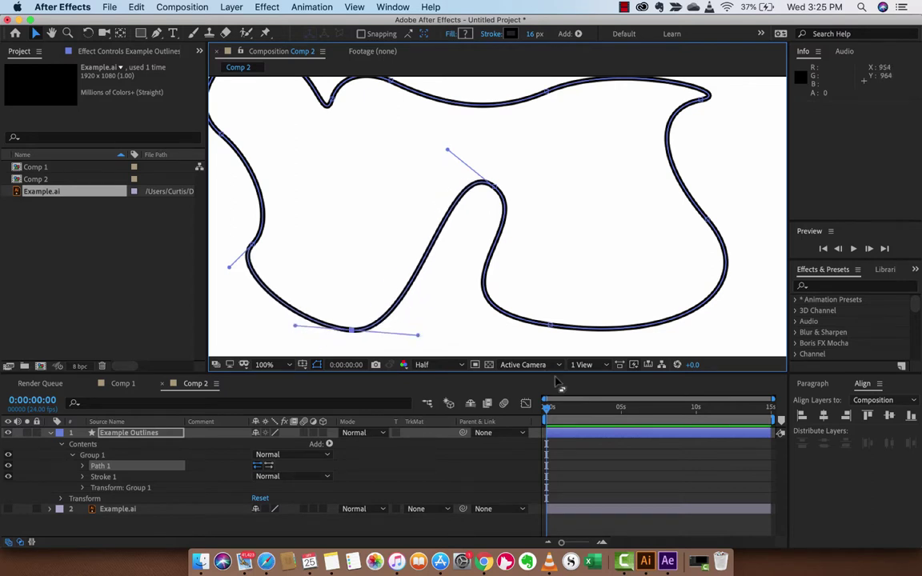
pyautogui.press('super+z')
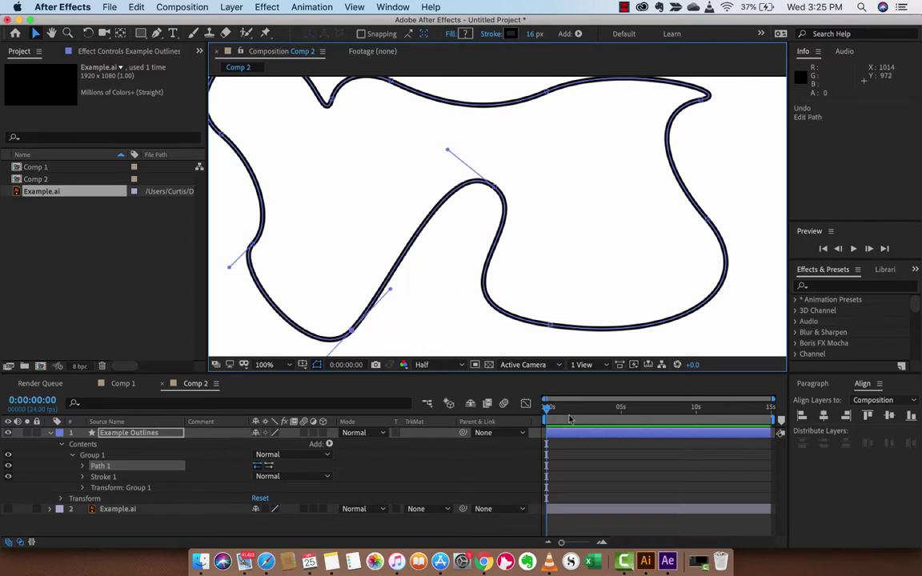
pyautogui.moveTo(547, 407); pyautogui.dragTo(622, 411)
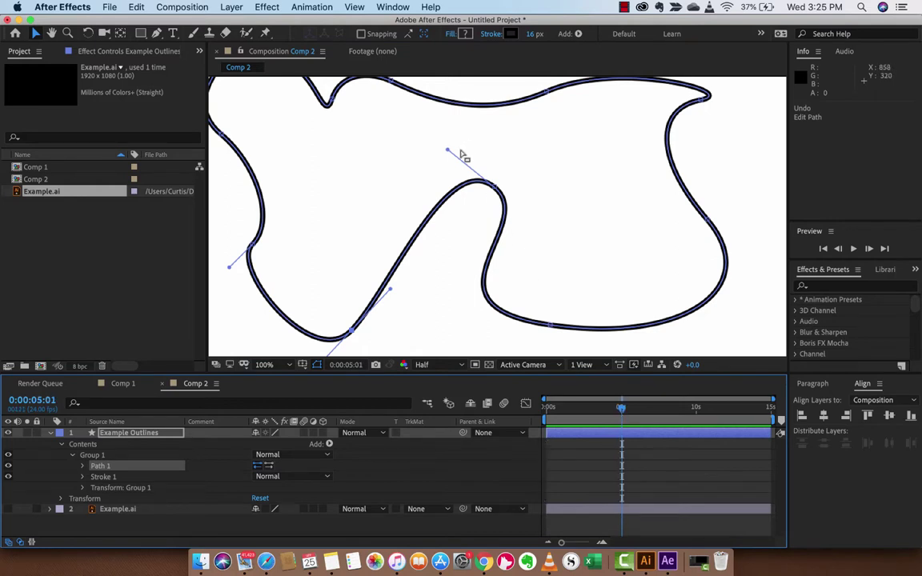
pyautogui.moveTo(448, 150); pyautogui.dragTo(407, 181)
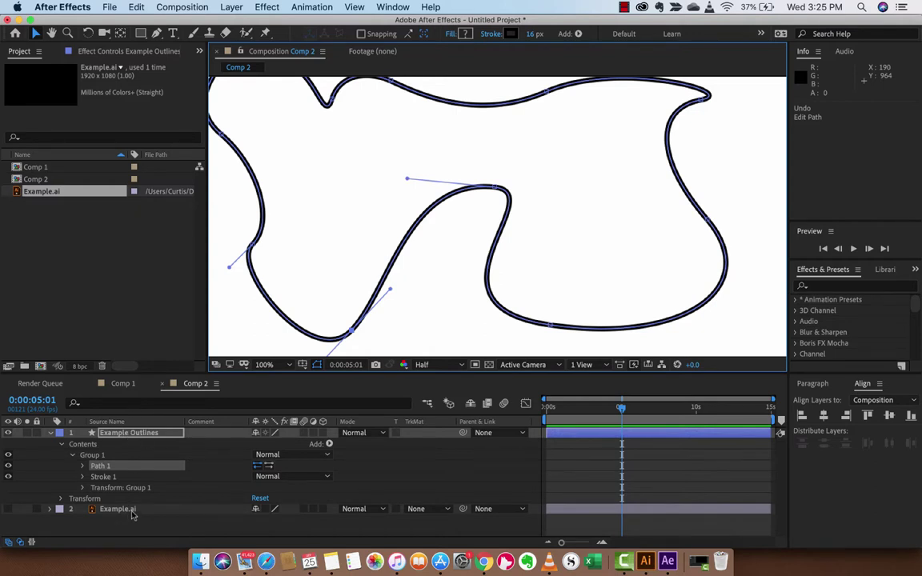
pyautogui.scroll(-3, 490, 192)
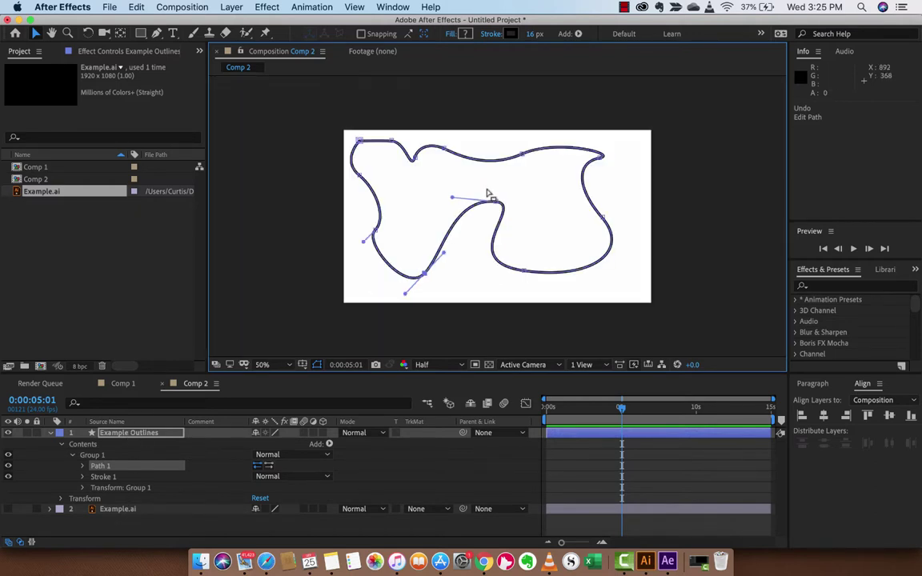
pyautogui.scroll(3, 490, 193)
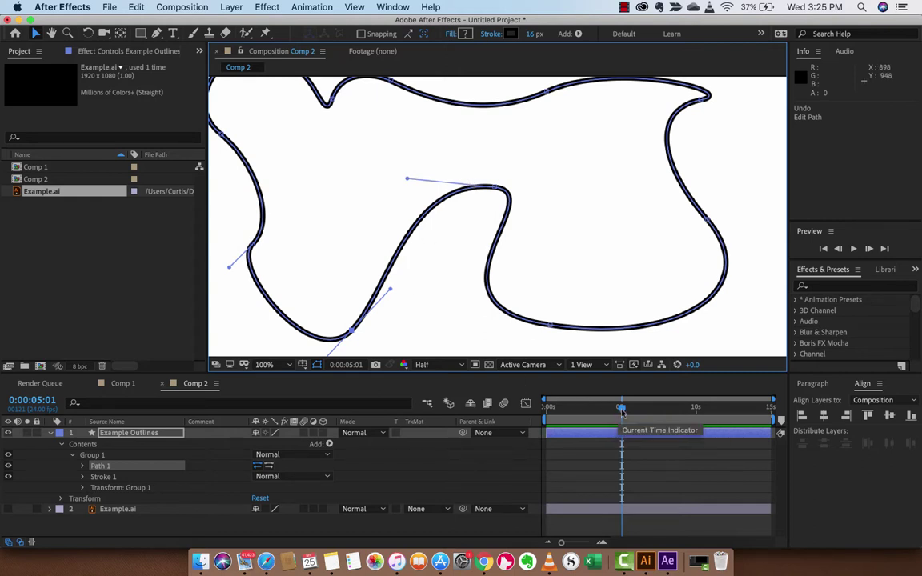
pyautogui.moveTo(620, 409); pyautogui.dragTo(546, 410)
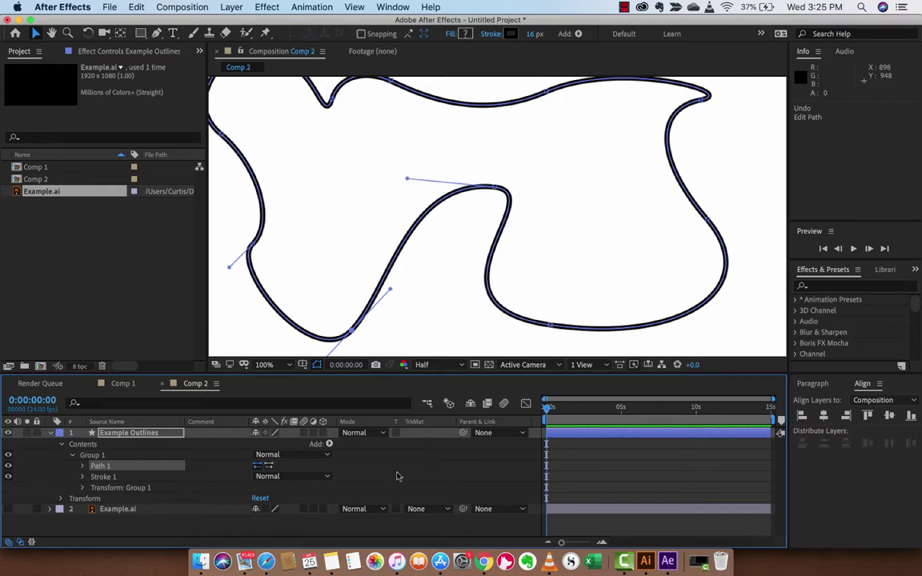
# Step: Enable the Path stopwatch for a keyframe at 0:00:00:00, then move the playhead to 0:00:03:00
pyautogui.click(84, 467)
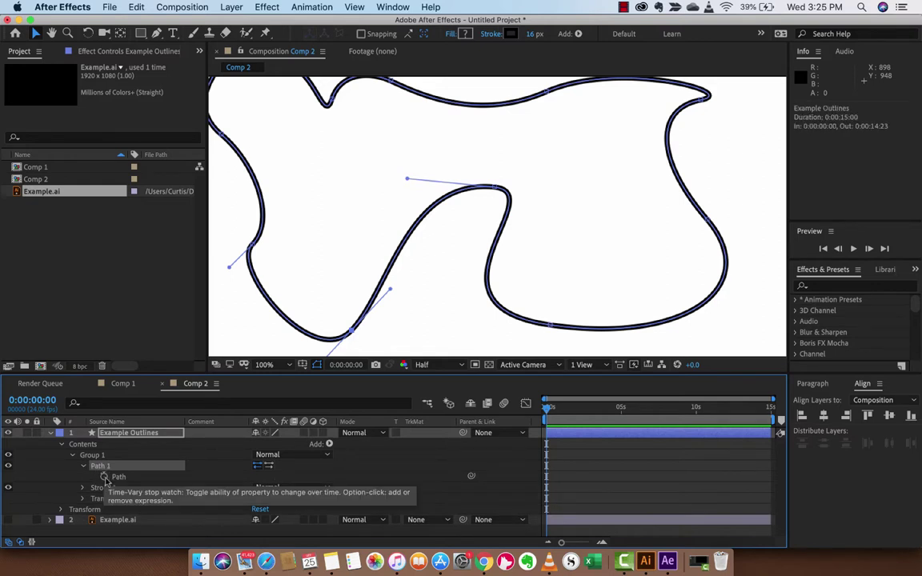
pyautogui.click(105, 478)
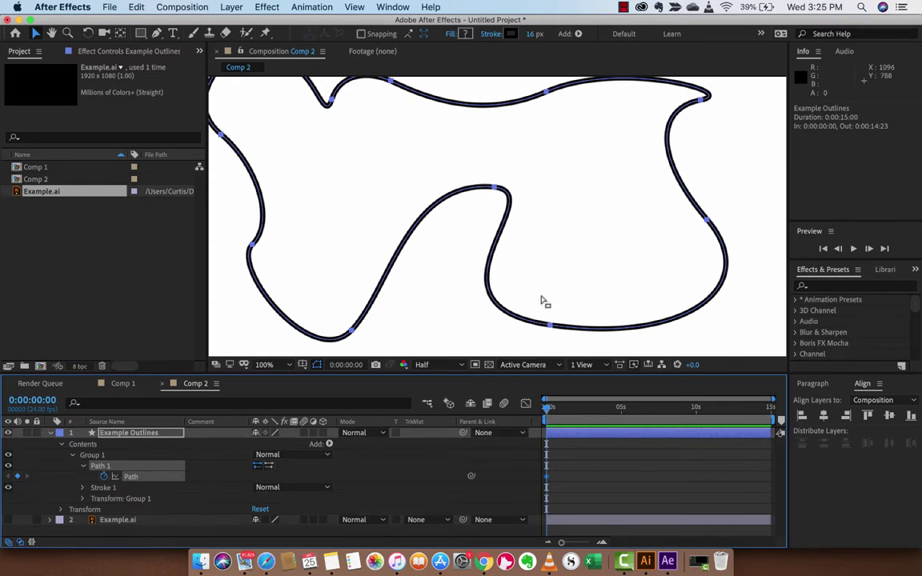
pyautogui.moveTo(547, 407); pyautogui.dragTo(594, 408)
pyautogui.moveTo(495, 190); pyautogui.dragTo(494, 207)
pyautogui.press('super+z')
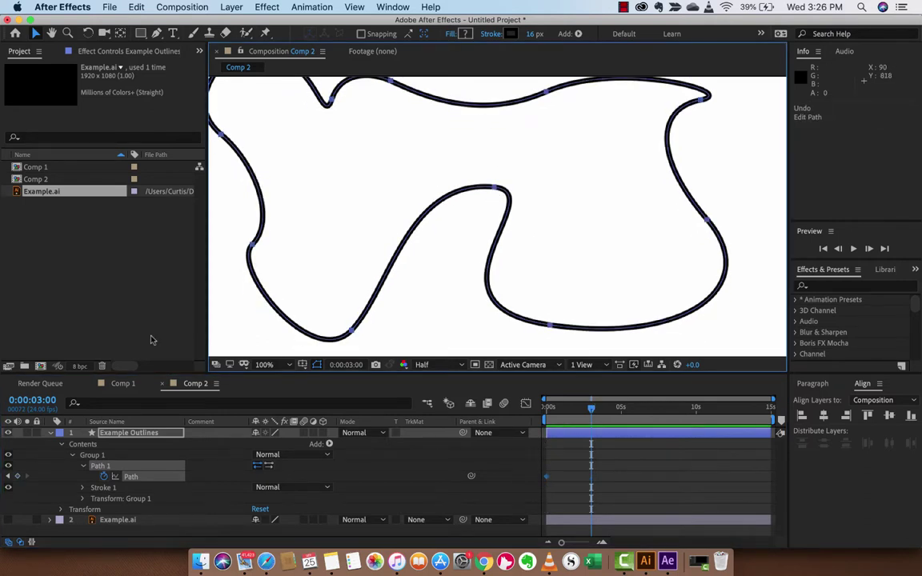
# Step: At 0:00:03:00, move the inner top vertex down-left and stretch its right tangent up-right
pyautogui.click(103, 455)
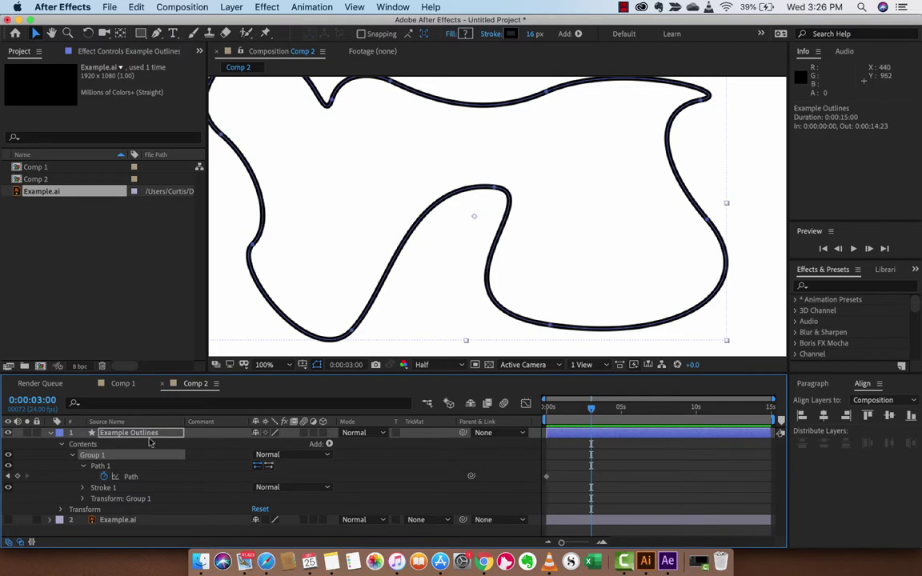
pyautogui.click(103, 466)
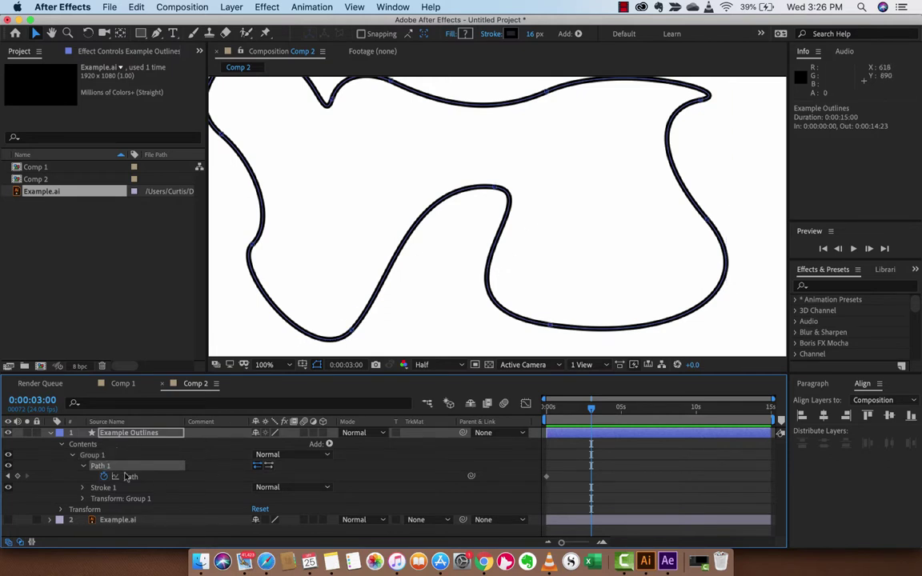
pyautogui.click(497, 190)
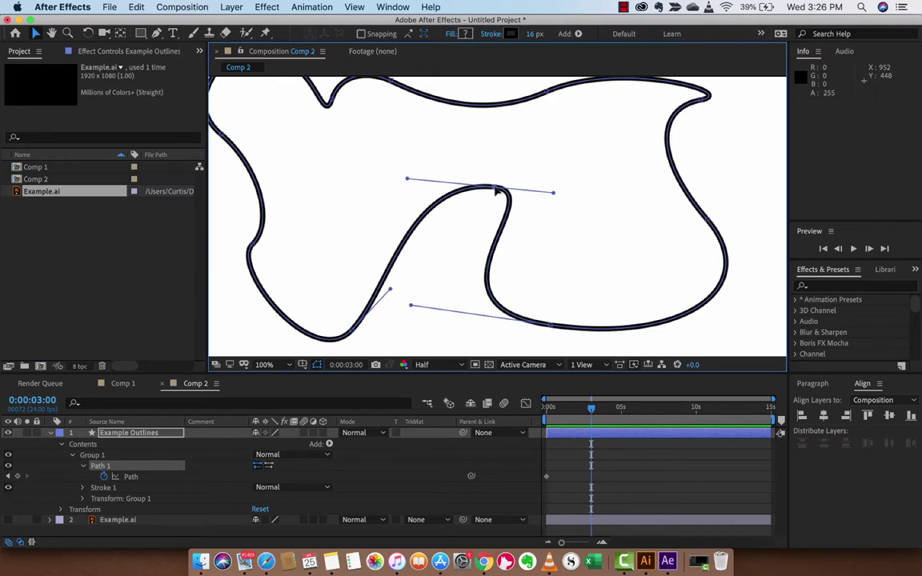
pyautogui.moveTo(496, 189); pyautogui.dragTo(464, 259)
pyautogui.moveTo(523, 266); pyautogui.dragTo(592, 169)
# Step: At 0:00:05:01, pull the left tangent down to distort the curve further, then return to start
pyautogui.press('space')
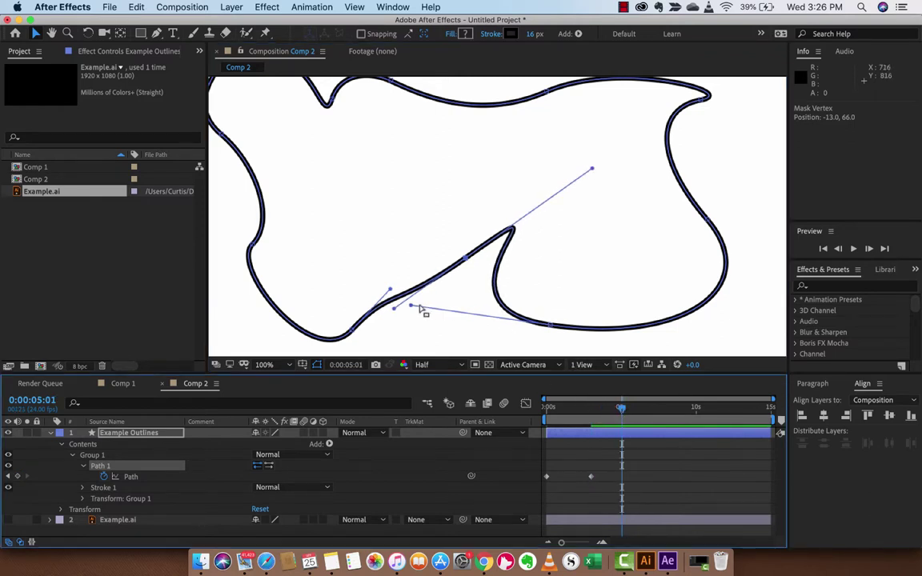
pyautogui.moveTo(411, 306); pyautogui.dragTo(654, 343)
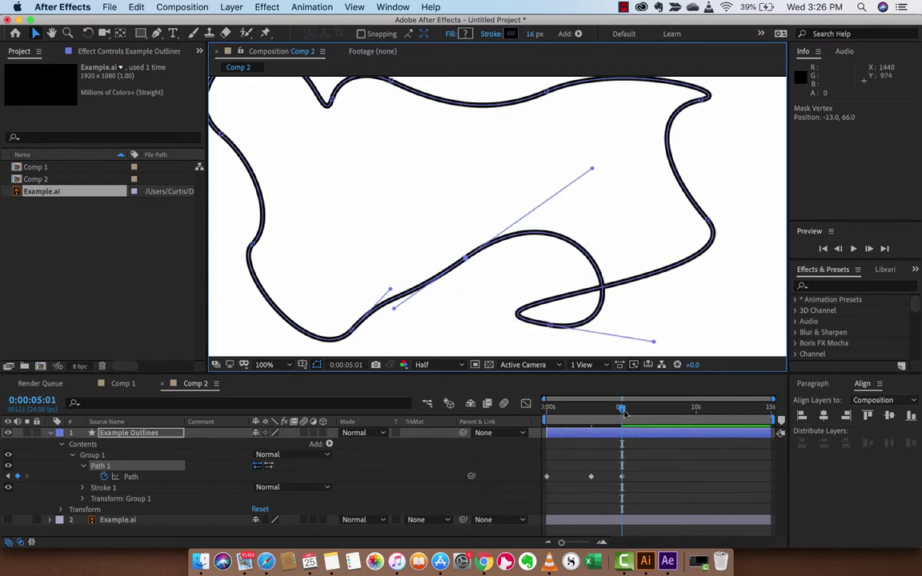
pyautogui.press('Home')
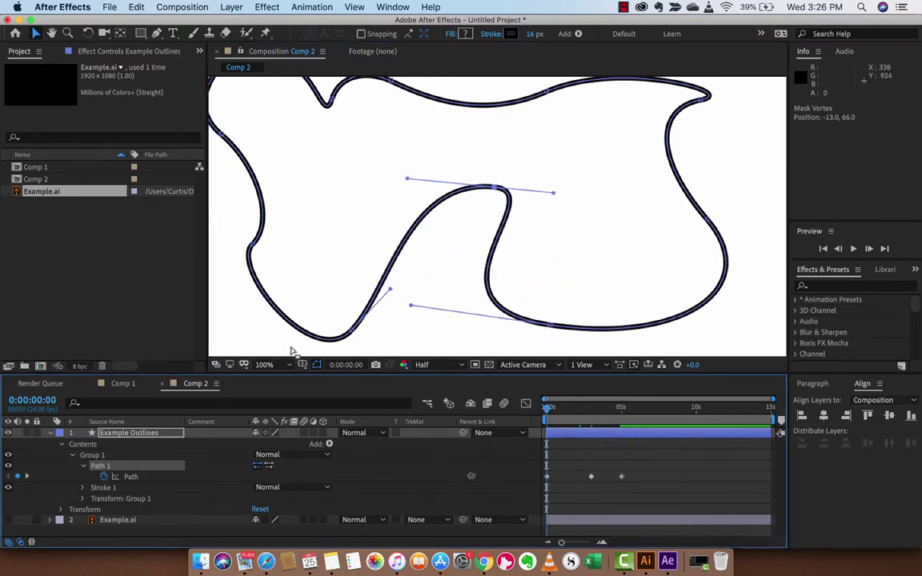
# Step: Set magnification to Fit and RAM-preview the 360-frame Path animation at 24 fps
pyautogui.click(269, 365)
pyautogui.click(296, 138)
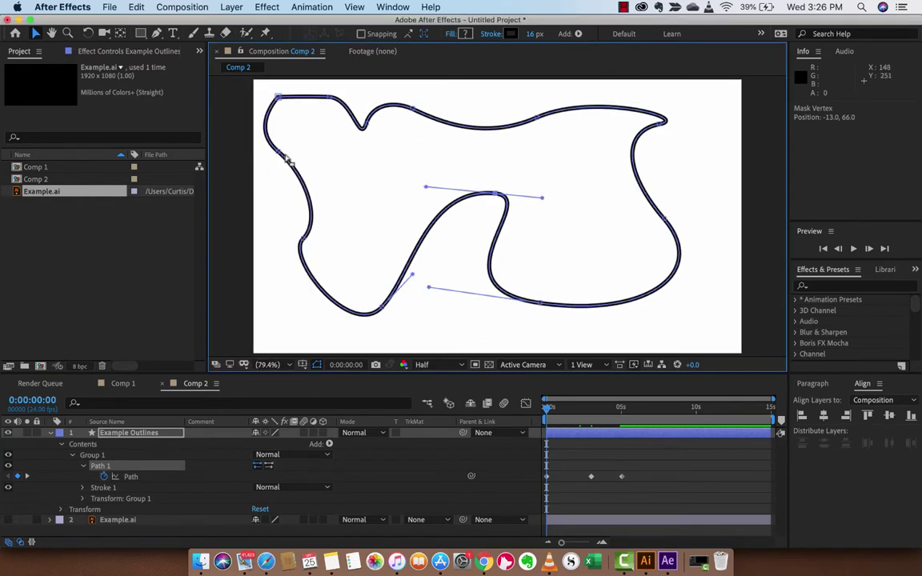
pyautogui.moveTo(558, 407)
pyautogui.mouseDown()
pyautogui.moveTo(584, 410)
pyautogui.moveTo(547, 409)
pyautogui.mouseUp()
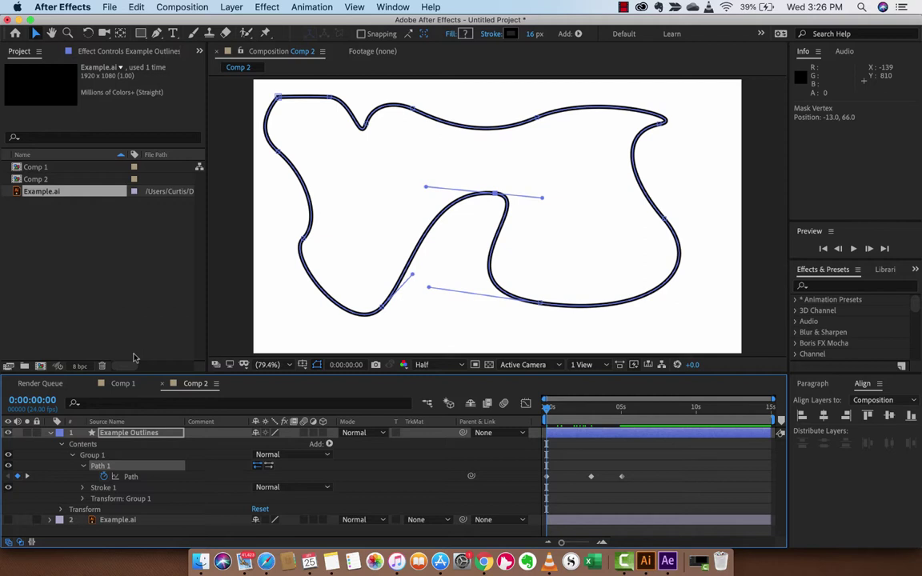
pyautogui.press('space')
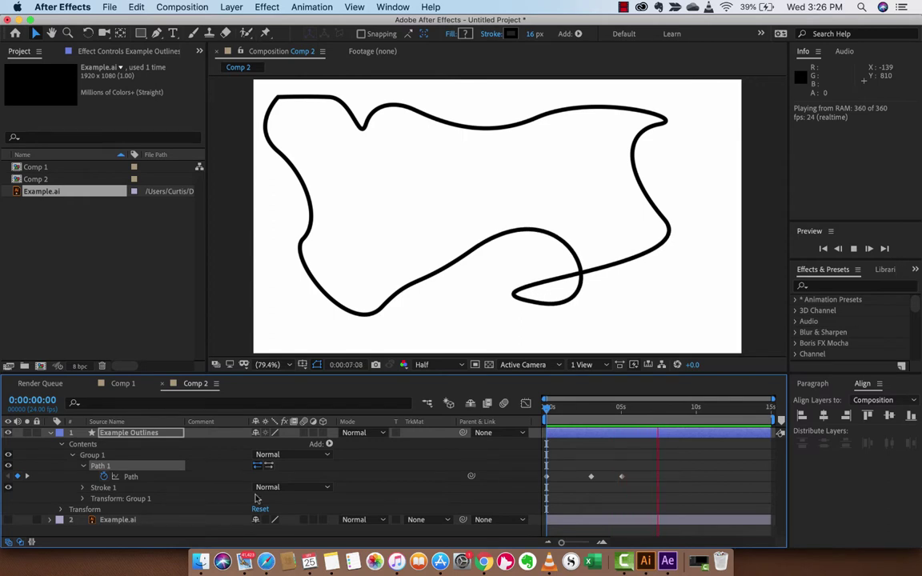
pyautogui.press('space')
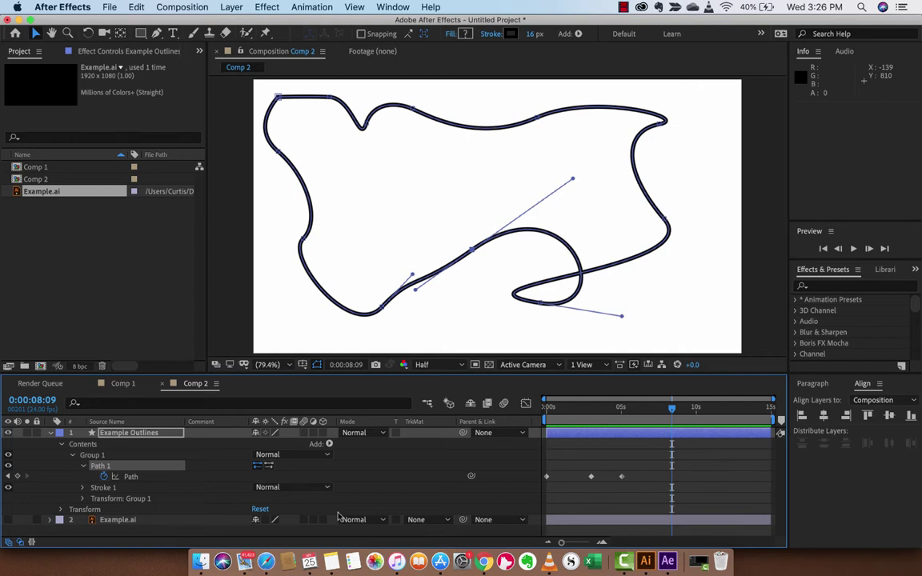
pyautogui.click(623, 7)
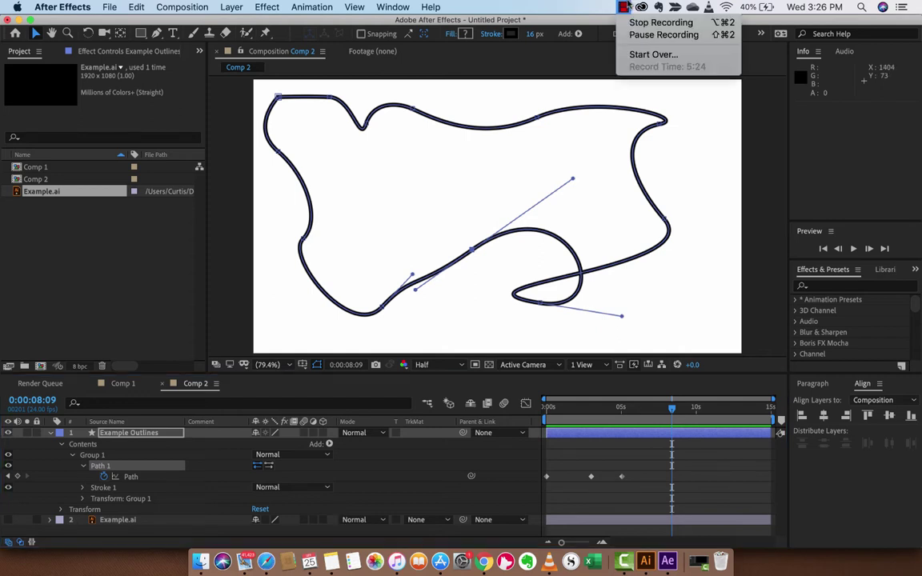